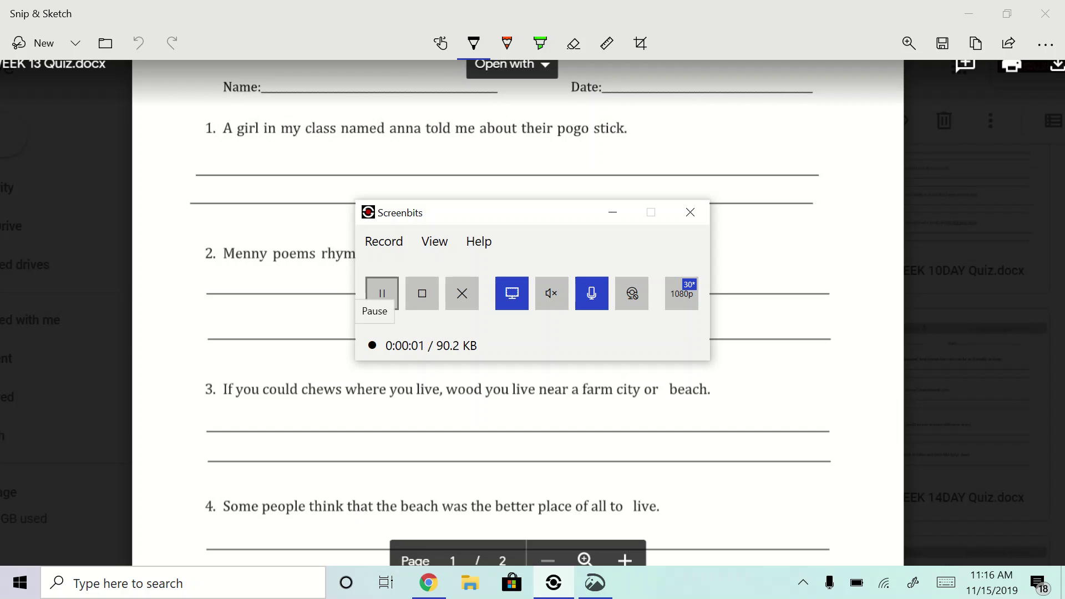
- In sentence 1, pen in the capitalized form of the girl's name and replace "their" with "her"
click(613, 212)
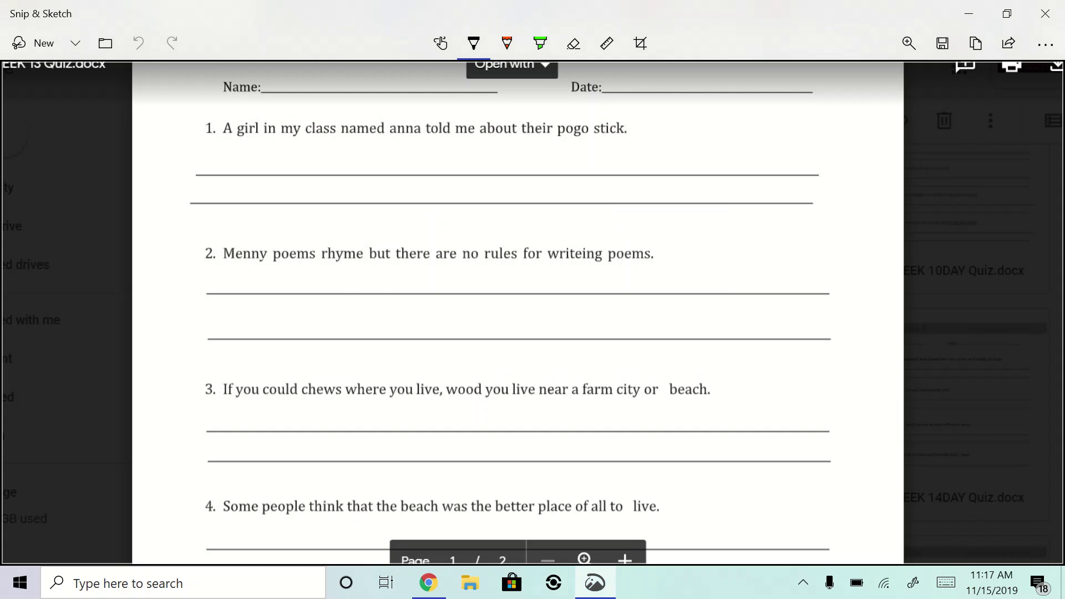
scroll(532, 310, up, 3)
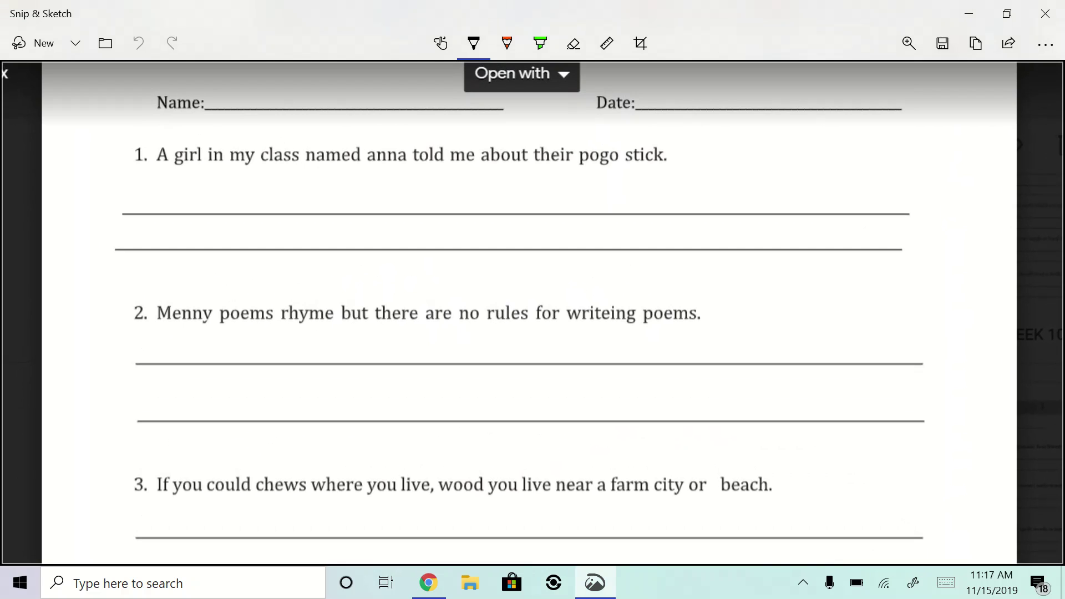
mouse_move(365, 168)
mouse_down()
mouse_move(376, 173)
mouse_move(371, 127)
mouse_move(376, 142)
mouse_up()
drag(368, 137, 413, 143)
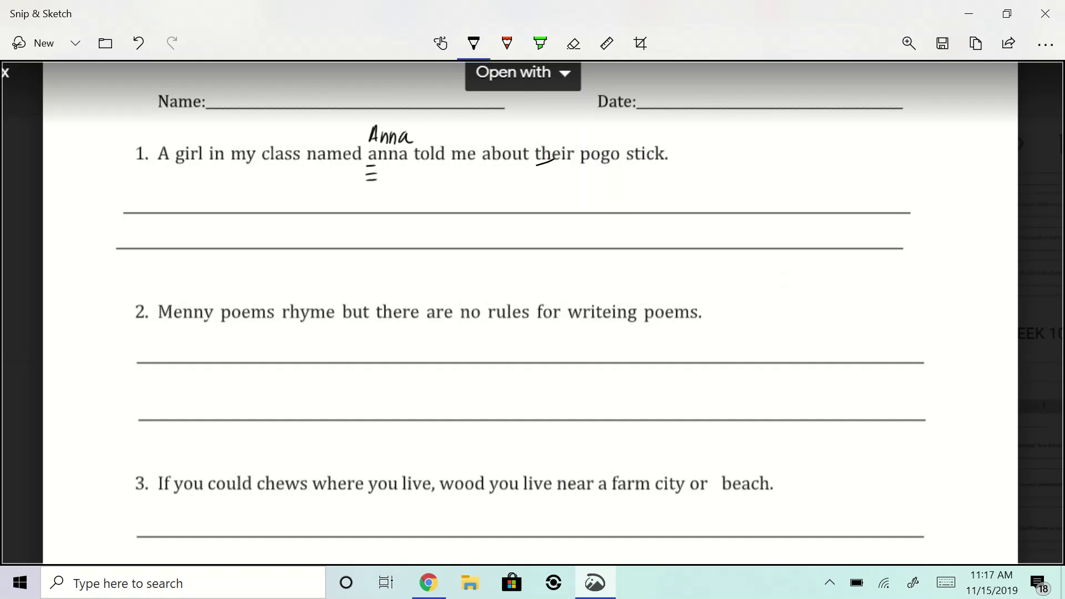
mouse_move(537, 165)
mouse_down()
mouse_move(569, 159)
mouse_move(559, 161)
mouse_up()
mouse_move(541, 117)
mouse_down()
mouse_move(541, 137)
mouse_move(563, 132)
mouse_move(564, 142)
mouse_move(576, 127)
mouse_up()
- Highlight both corrections in sentence 1 in green and write a 2 in black pen in the page margin beside it
click(540, 43)
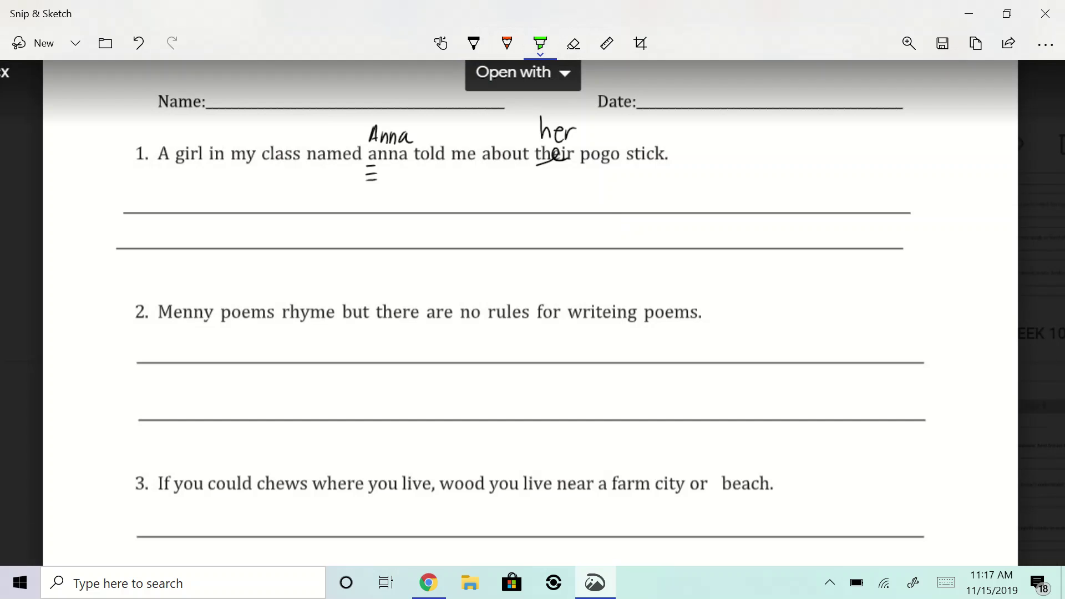
drag(394, 122, 371, 185)
drag(573, 117, 546, 169)
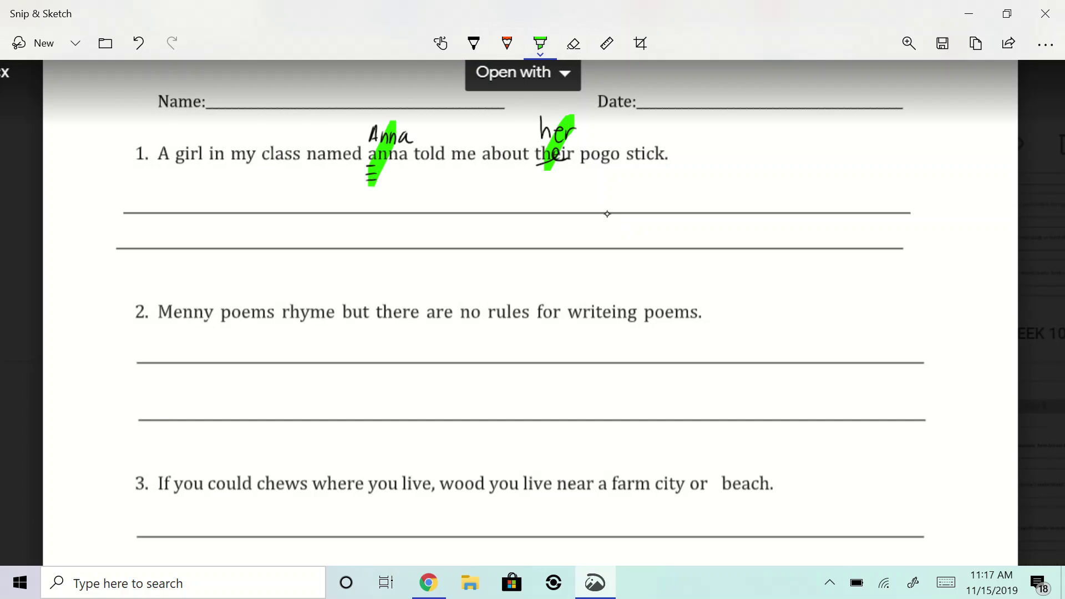
click(473, 43)
mouse_move(934, 147)
mouse_down()
mouse_move(935, 165)
mouse_move(950, 162)
mouse_up()
- In sentence 2, correct "Menny" to "Many" and "writeing" to "writing" in pen, and mark a missing comma after "rhyme"
mouse_move(158, 323)
mouse_down()
mouse_move(213, 323)
mouse_move(202, 301)
mouse_move(156, 305)
mouse_move(161, 323)
mouse_move(165, 278)
mouse_move(188, 290)
mouse_move(209, 280)
mouse_move(205, 302)
mouse_up()
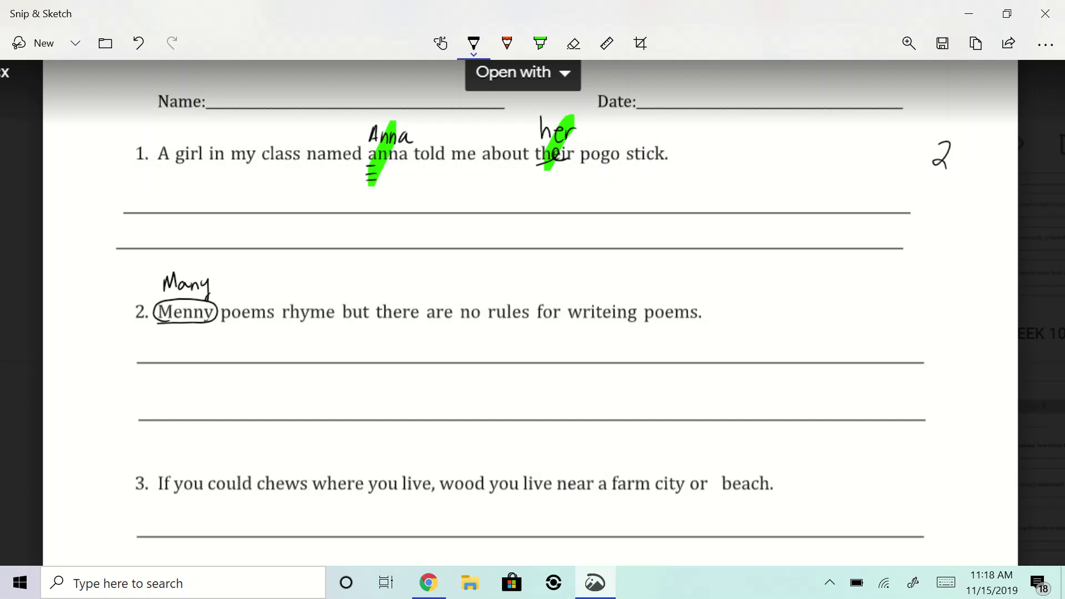
drag(331, 331, 336, 318)
mouse_move(569, 325)
mouse_down()
mouse_move(642, 318)
mouse_move(588, 298)
mouse_move(577, 327)
mouse_up()
mouse_move(572, 281)
mouse_down()
mouse_move(612, 290)
mouse_move(619, 279)
mouse_up()
mouse_move(621, 281)
mouse_down()
mouse_move(650, 280)
mouse_move(610, 321)
mouse_up()
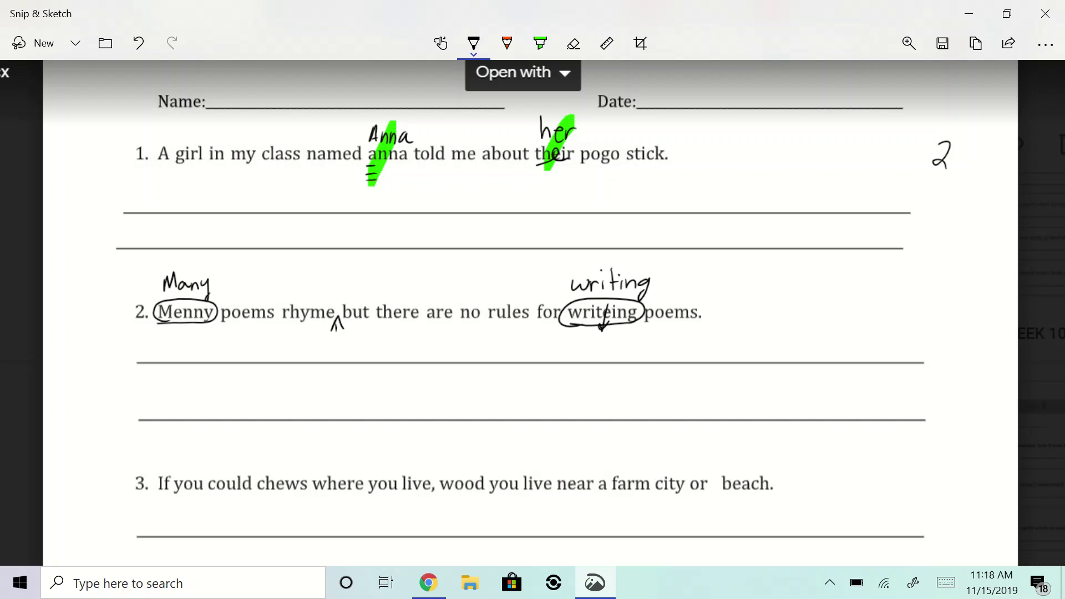
- Highlight the three corrections in sentence 2 in green and write a 3 in black pen in the margin beside it
click(541, 43)
drag(166, 326, 200, 271)
drag(323, 339, 341, 314)
drag(567, 325, 640, 268)
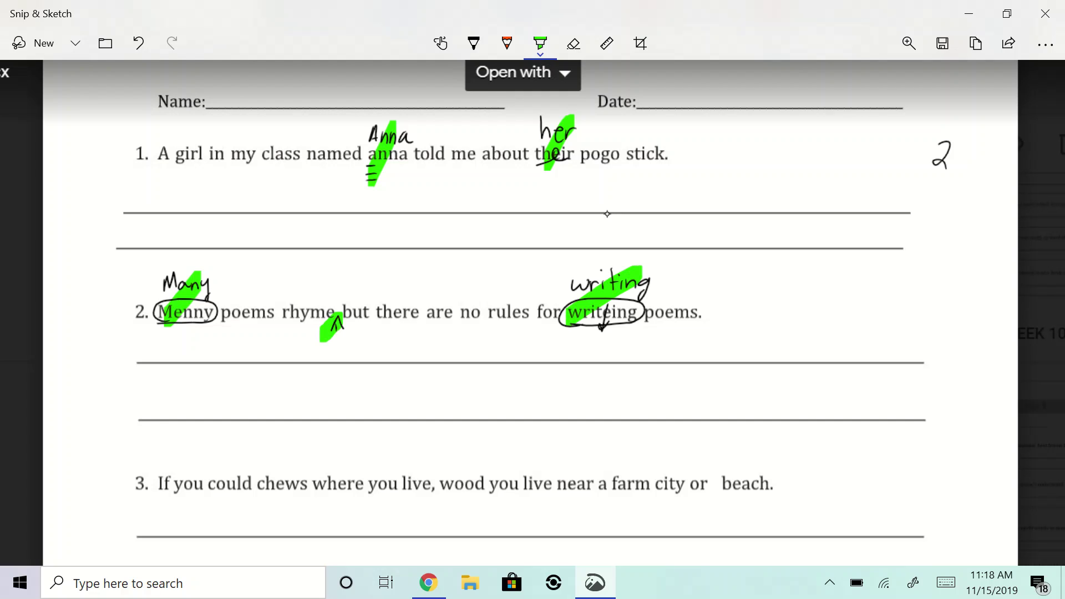
click(473, 43)
mouse_move(912, 300)
mouse_down()
mouse_move(925, 321)
mouse_move(908, 330)
mouse_up()
- In sentence 3, strike out "chews" and the "you" before "live", writing "choose" and "to" above them
scroll(532, 311, down, 4)
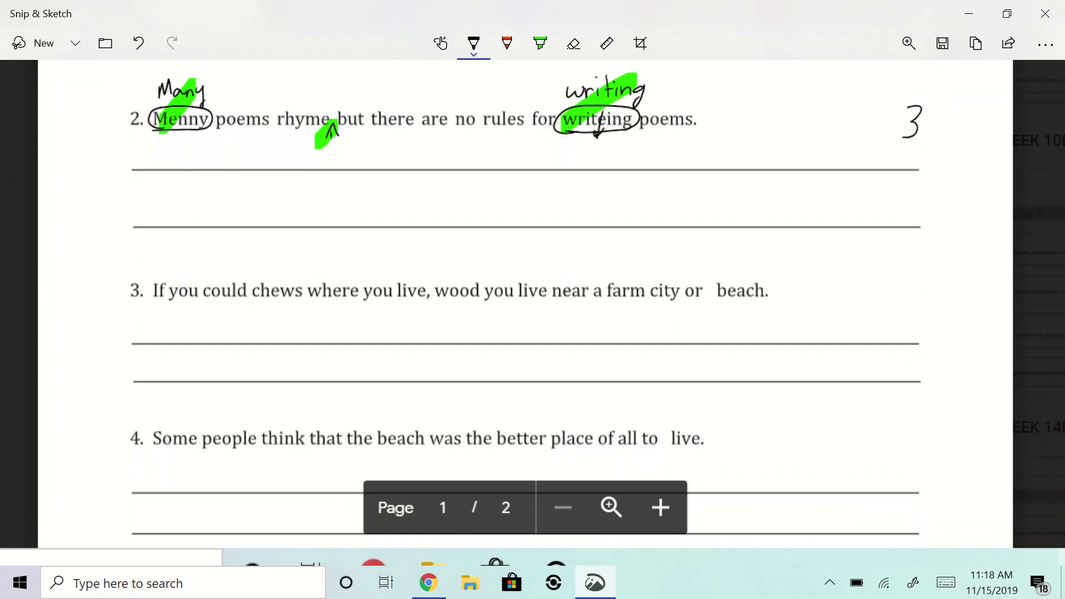
drag(256, 306, 289, 297)
mouse_move(262, 260)
mouse_down()
mouse_move(263, 271)
mouse_move(317, 271)
mouse_up()
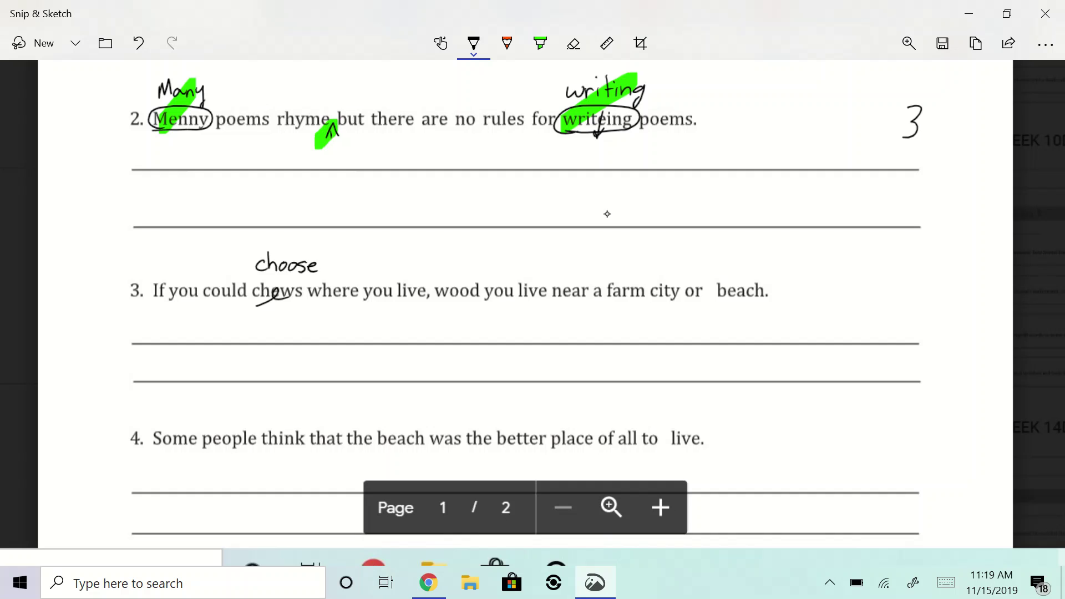
drag(364, 303, 386, 298)
drag(379, 253, 382, 276)
drag(374, 266, 388, 265)
- Correct "wood" to "would" in sentence 3, mark a comma after "farm", and replace the period with a circled question mark
mouse_move(441, 303)
mouse_down()
mouse_move(467, 305)
mouse_move(485, 286)
mouse_move(434, 283)
mouse_move(471, 304)
mouse_up()
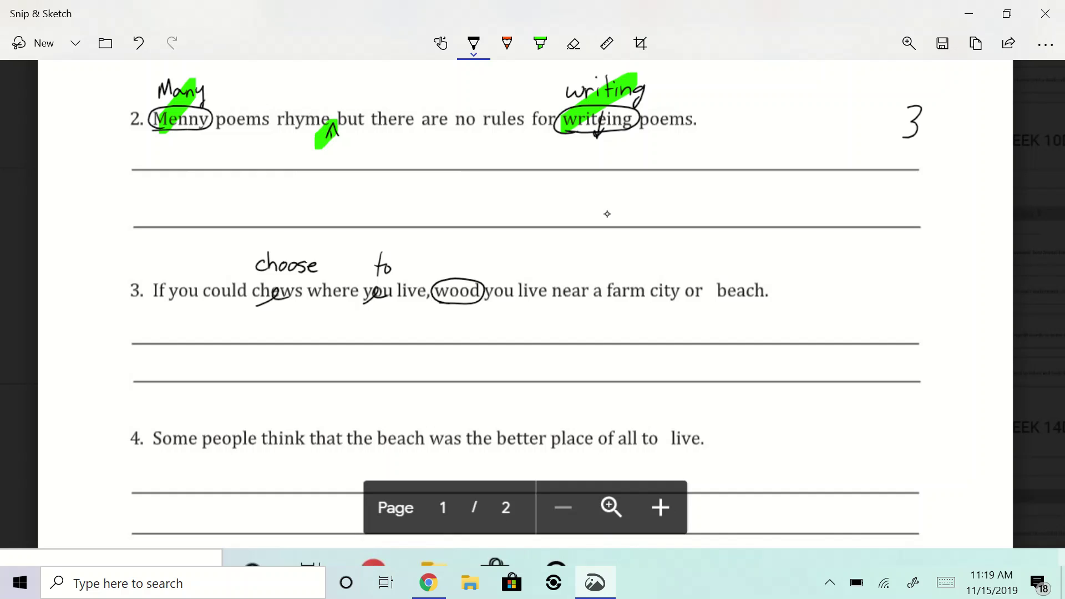
mouse_move(436, 255)
mouse_down()
mouse_move(448, 268)
mouse_move(457, 255)
mouse_move(491, 266)
mouse_up()
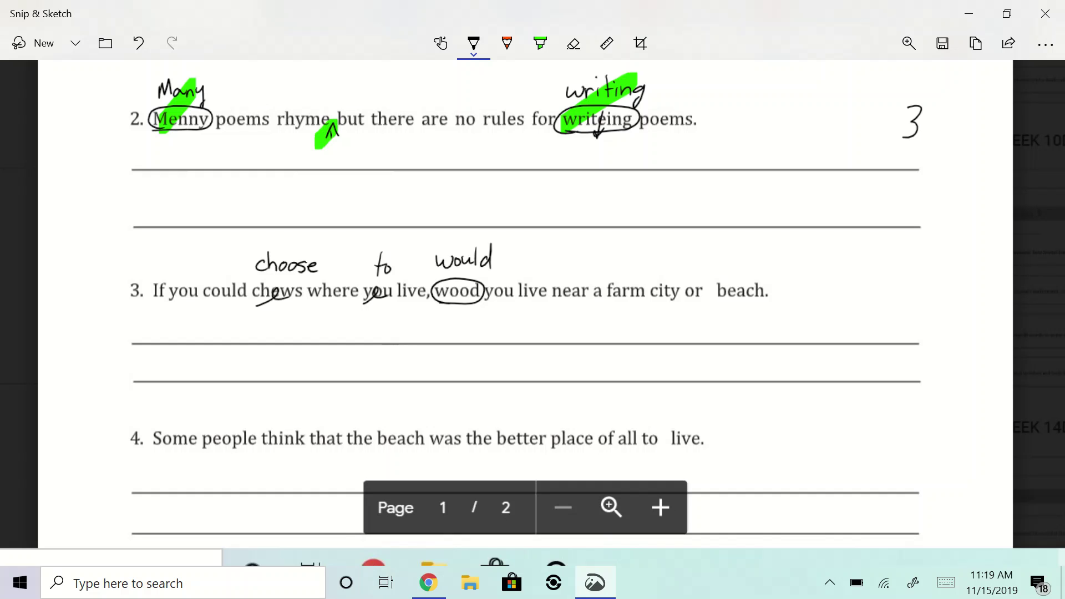
mouse_move(642, 314)
mouse_down()
mouse_move(647, 300)
mouse_move(645, 316)
mouse_up()
mouse_move(760, 306)
mouse_down()
mouse_move(782, 297)
mouse_move(794, 265)
mouse_move(795, 294)
mouse_move(808, 268)
mouse_move(803, 301)
mouse_move(809, 259)
mouse_up()
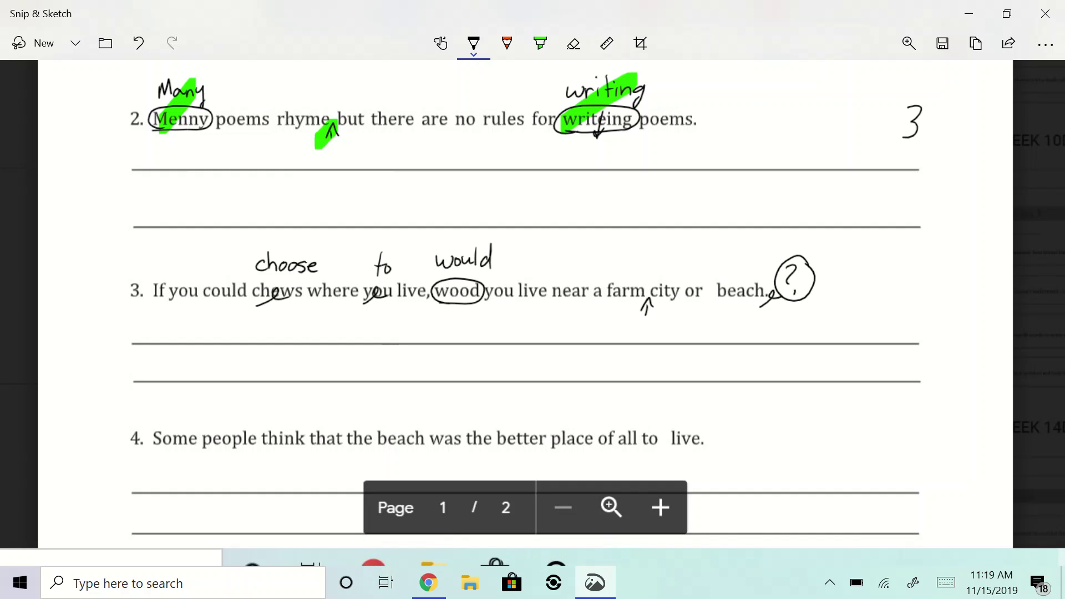
- Highlight the five corrections in sentence 3 in green and write a 5 in black pen in the margin beside it
click(540, 44)
drag(265, 310, 315, 240)
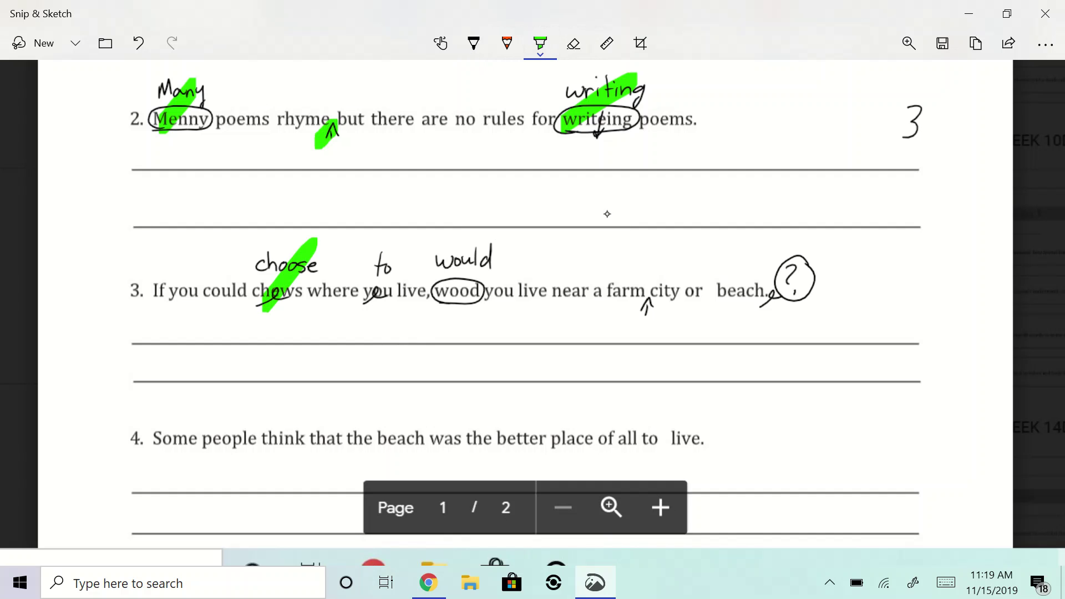
drag(366, 312, 402, 242)
drag(452, 308, 492, 221)
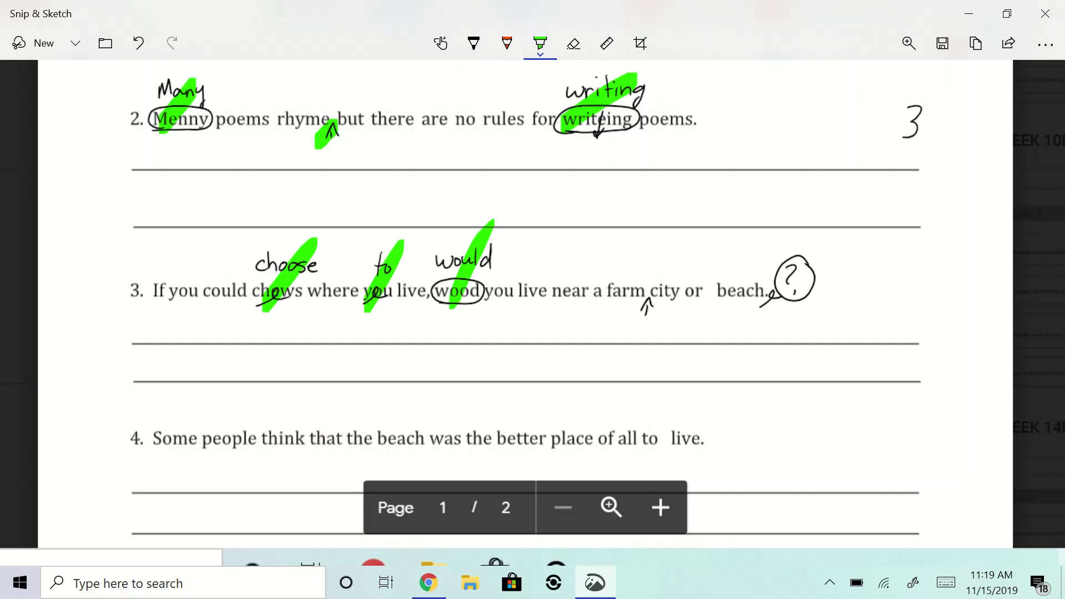
drag(637, 321, 654, 292)
drag(757, 320, 825, 243)
click(474, 43)
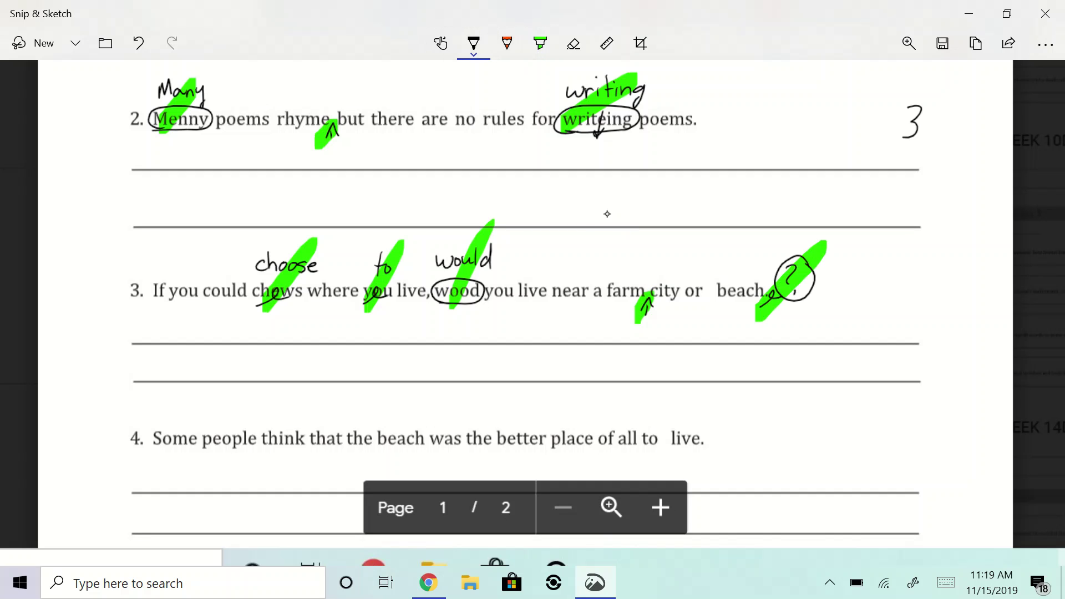
drag(932, 266, 909, 297)
- In sentence 4, replace "was" with "is" and "better" with "best" in pen, and strike out "of all"
mouse_move(429, 451)
mouse_down()
mouse_move(459, 441)
mouse_move(447, 429)
mouse_up()
click(442, 410)
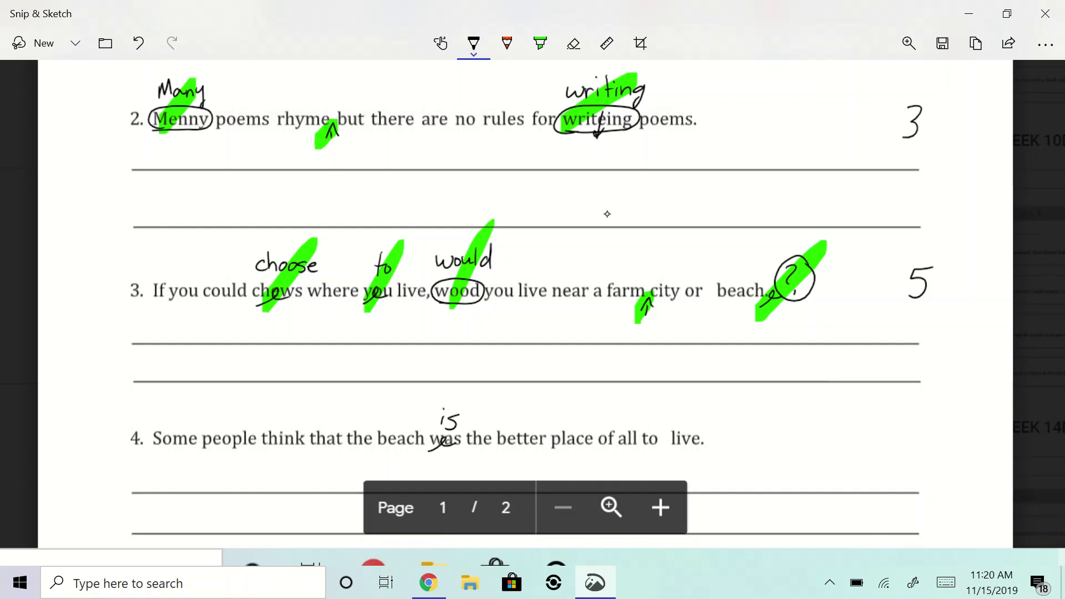
mouse_move(501, 450)
mouse_down()
mouse_move(519, 436)
mouse_move(537, 442)
mouse_up()
drag(505, 404, 507, 420)
drag(517, 417, 550, 421)
drag(544, 412, 557, 409)
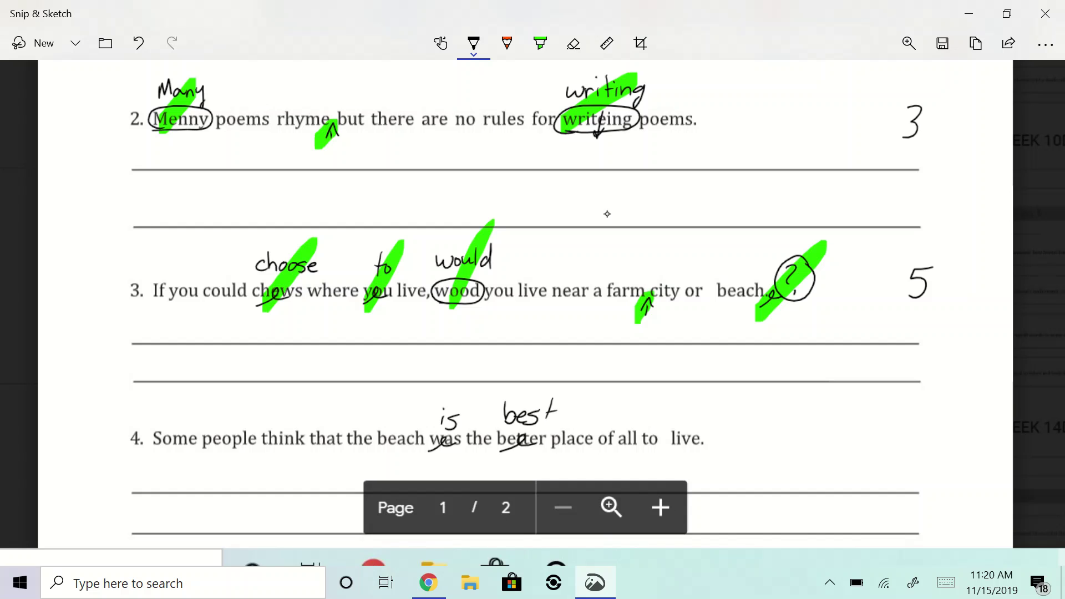
drag(589, 448, 643, 431)
- Highlight the three corrections in sentence 4 in green
click(541, 43)
drag(427, 444, 457, 410)
drag(508, 438, 541, 406)
drag(606, 444, 628, 414)
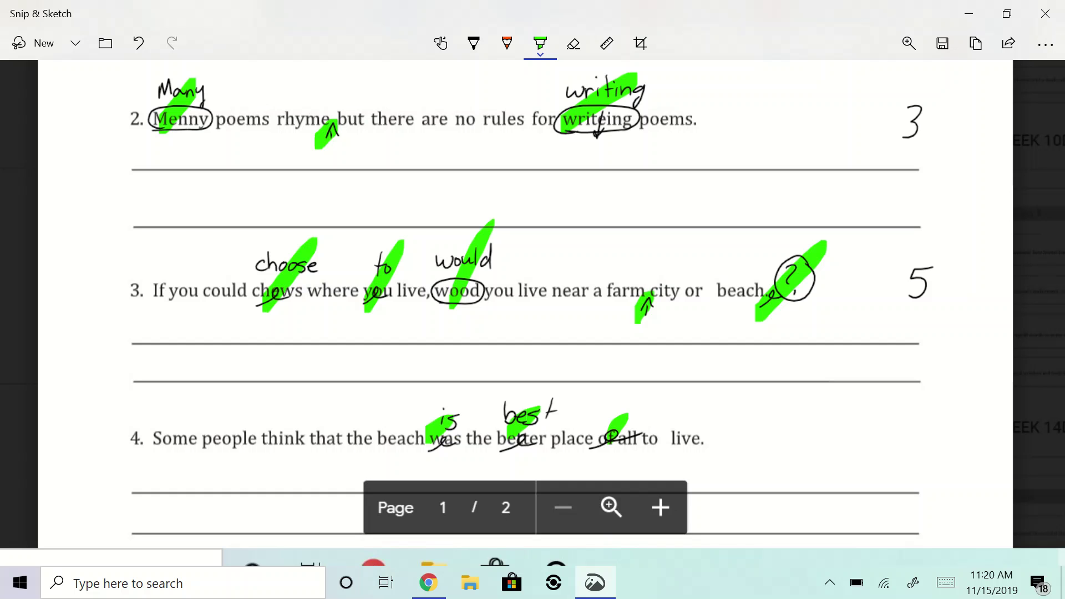
- Switch to the WEEK 13 Quiz document in Chrome and capture a fullscreen snip showing questions 4 to 6
click(969, 13)
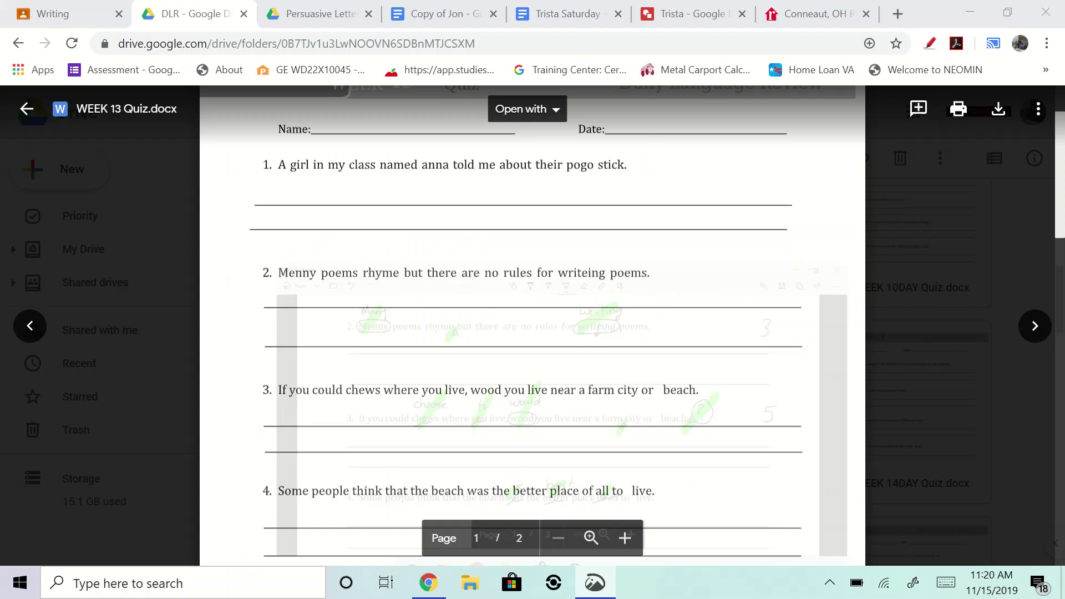
scroll(533, 327, down, 5)
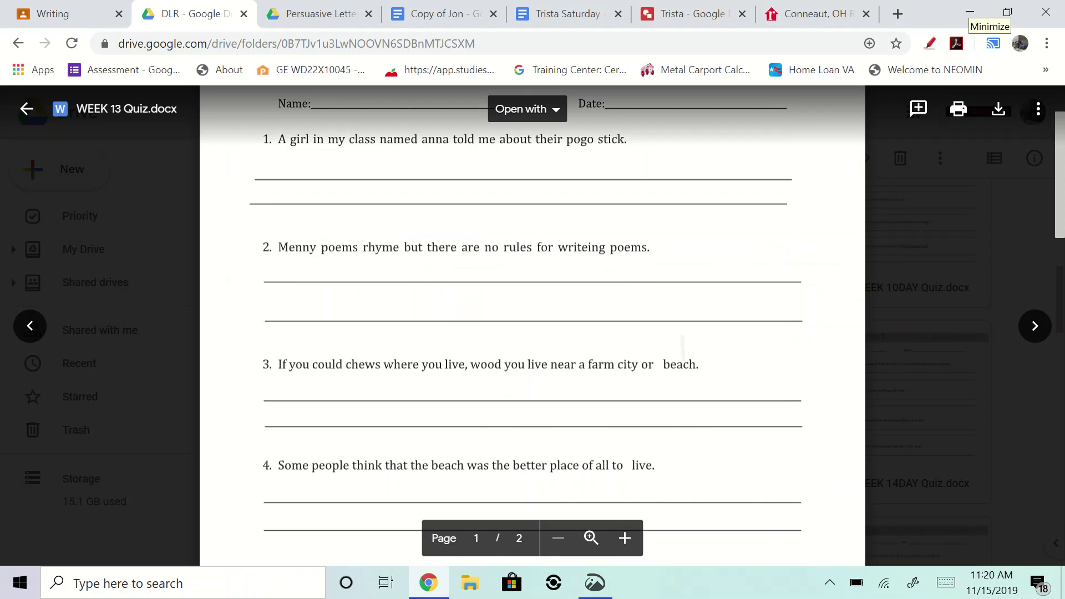
scroll(532, 327, down, 1)
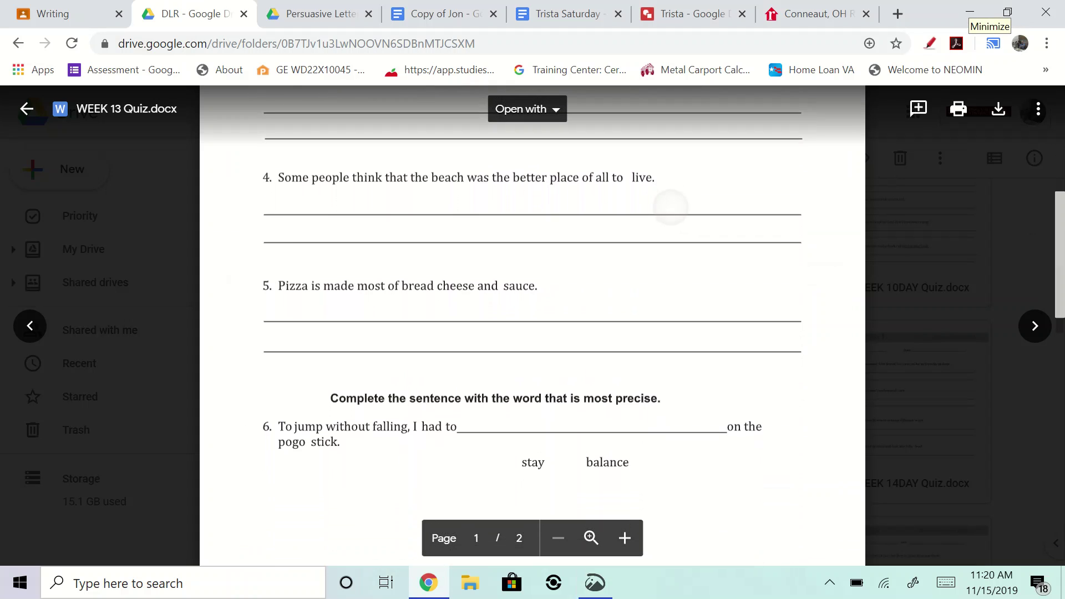
click(912, 583)
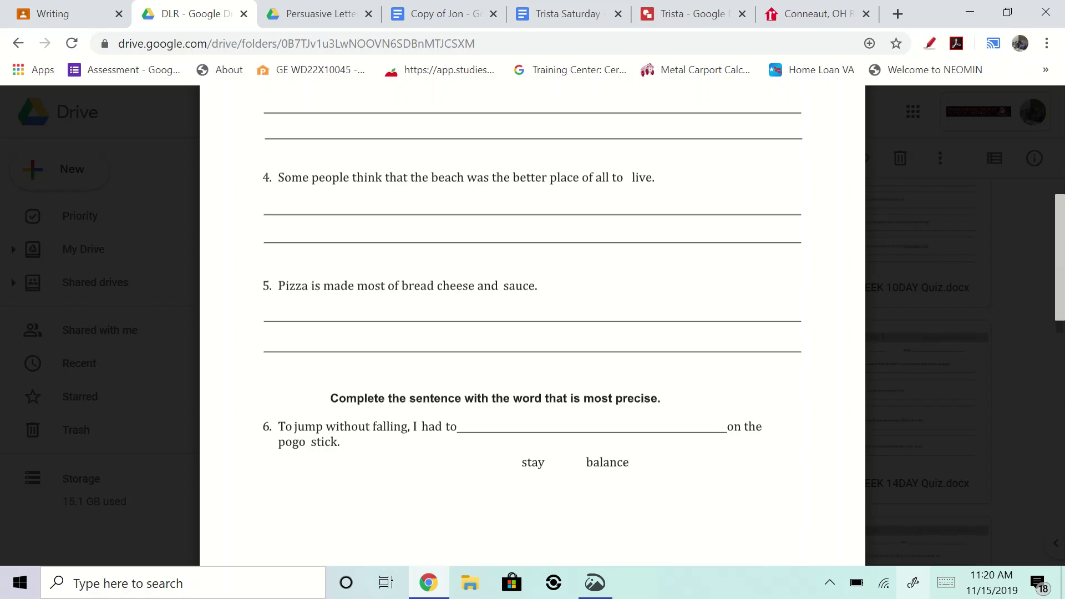
click(951, 538)
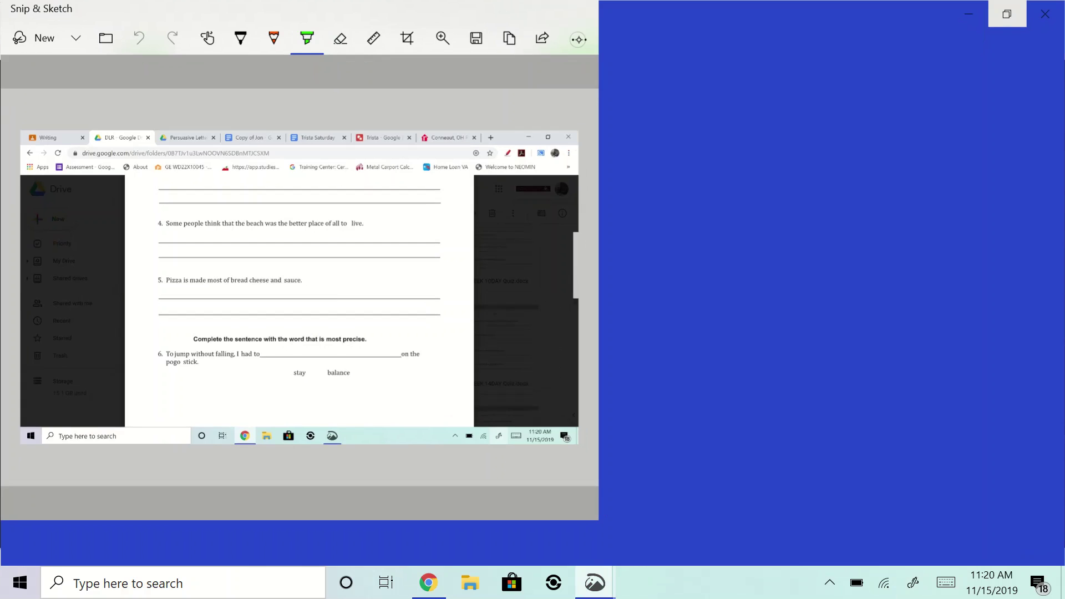
scroll(636, 434, up, 3)
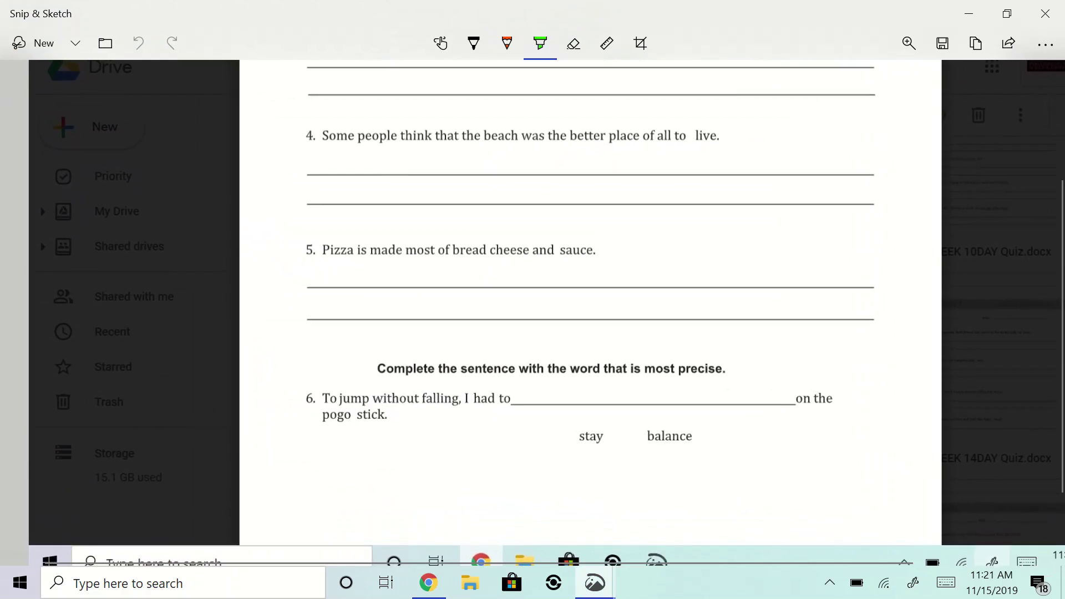
scroll(601, 295, up, 2)
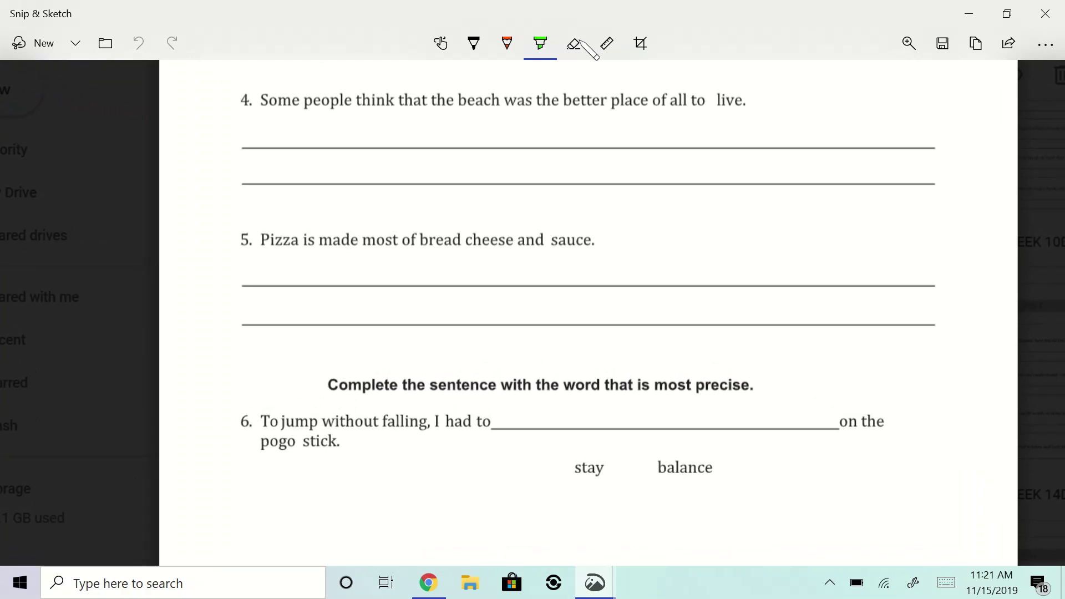
- In sentence 5, add "ly" to "most", draw an arrow moving the word before "made", and mark a comma after "bread"
click(474, 43)
mouse_move(391, 223)
mouse_down()
mouse_move(404, 229)
mouse_move(408, 215)
mouse_up()
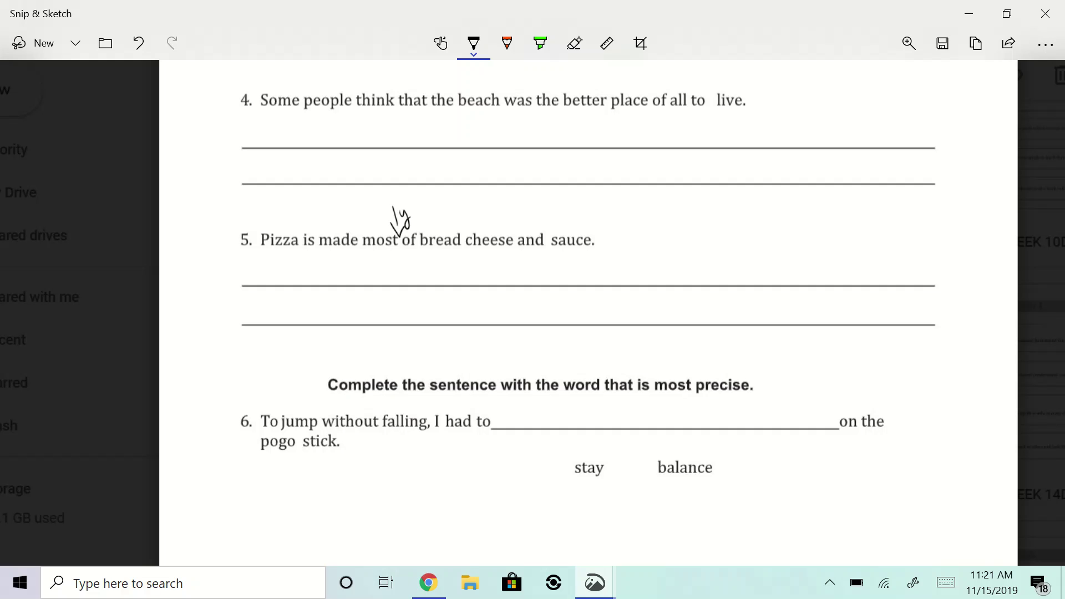
mouse_move(375, 221)
mouse_down()
mouse_move(358, 209)
mouse_move(318, 228)
mouse_up()
drag(460, 258, 471, 257)
- Highlight the "ly" and comma corrections in sentence 5 in green and write a 2 in black pen in the margin
click(540, 43)
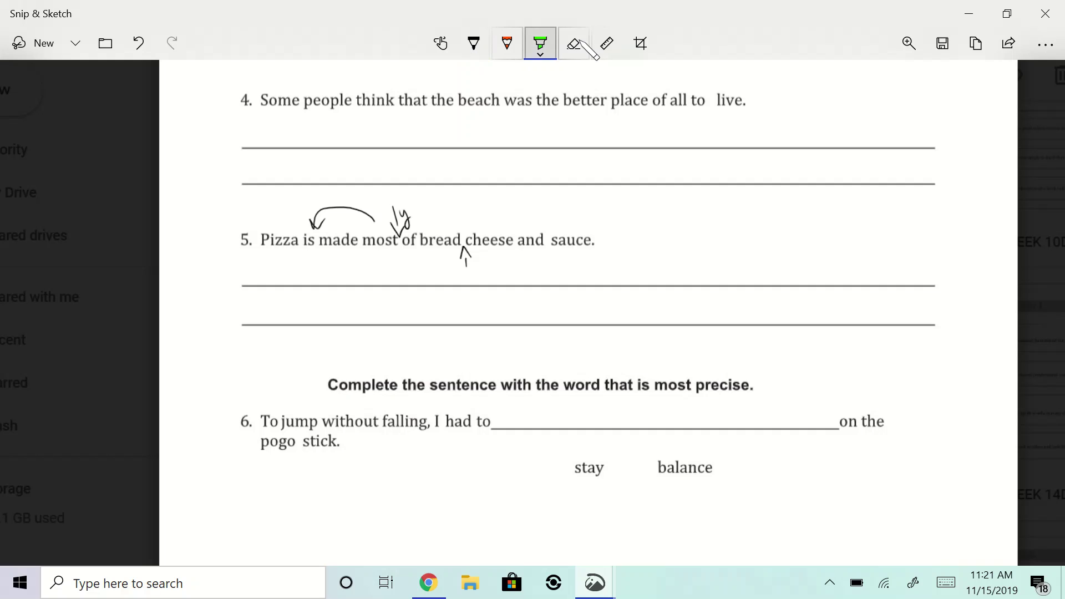
drag(400, 210, 395, 238)
drag(464, 239, 462, 272)
click(474, 43)
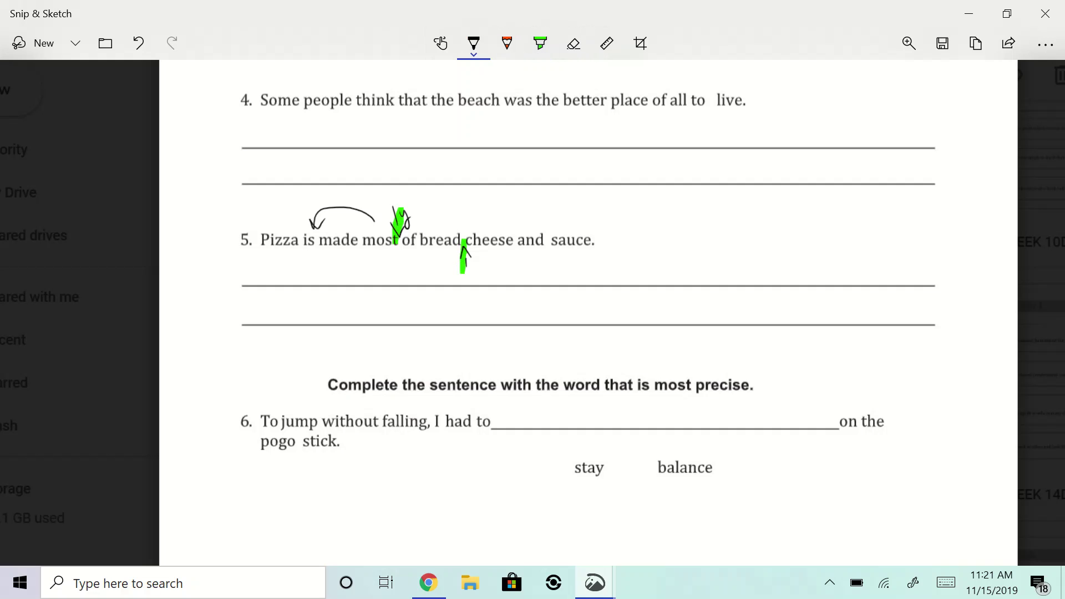
drag(922, 250, 954, 285)
- Circle "balance" as the answer to question 6 and write a 1 in the margin beside it
drag(656, 485, 672, 488)
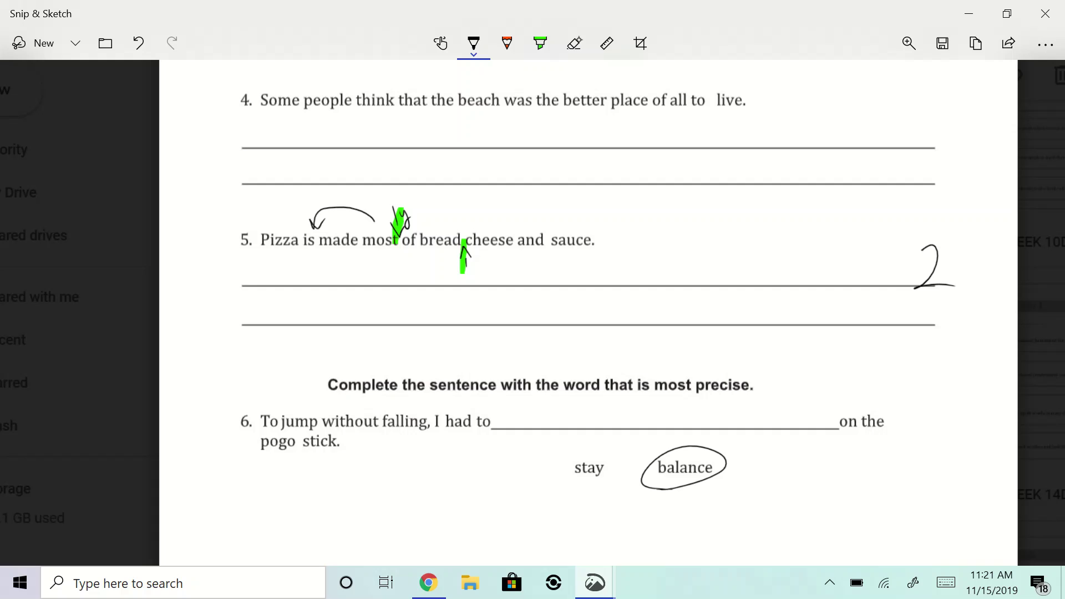
drag(931, 400, 927, 468)
- Handwrite "Back 1" below question 6 in black pen
mouse_move(747, 501)
mouse_down()
mouse_move(752, 546)
mouse_move(752, 536)
mouse_up()
mouse_move(811, 511)
mouse_down()
mouse_move(799, 533)
mouse_move(814, 536)
mouse_up()
drag(853, 516, 853, 535)
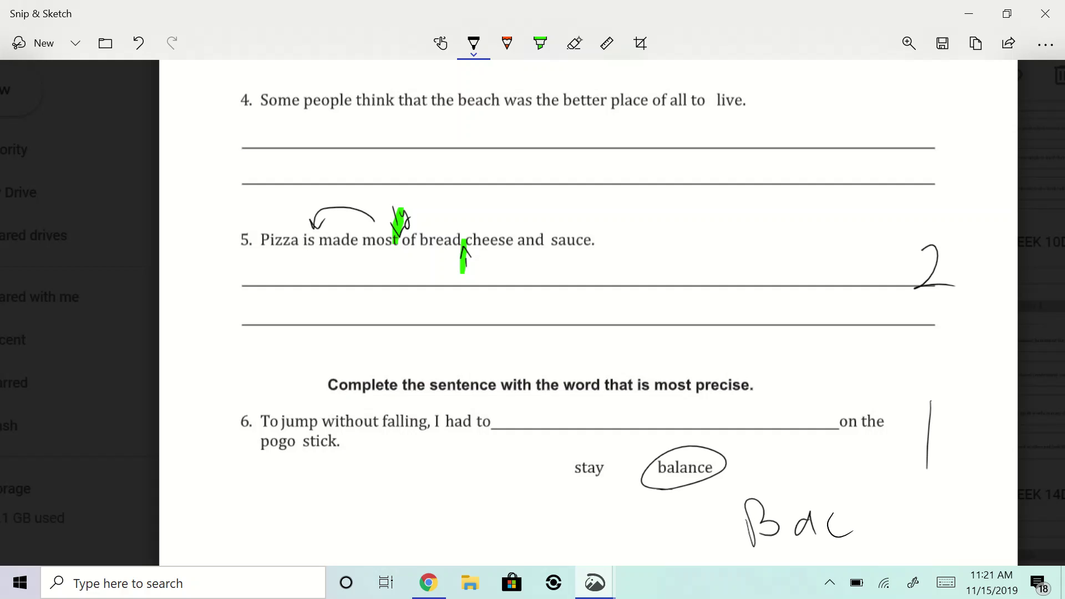
drag(859, 493, 861, 526)
mouse_move(858, 497)
mouse_down()
mouse_move(863, 518)
mouse_move(891, 521)
mouse_up()
drag(934, 491, 933, 530)
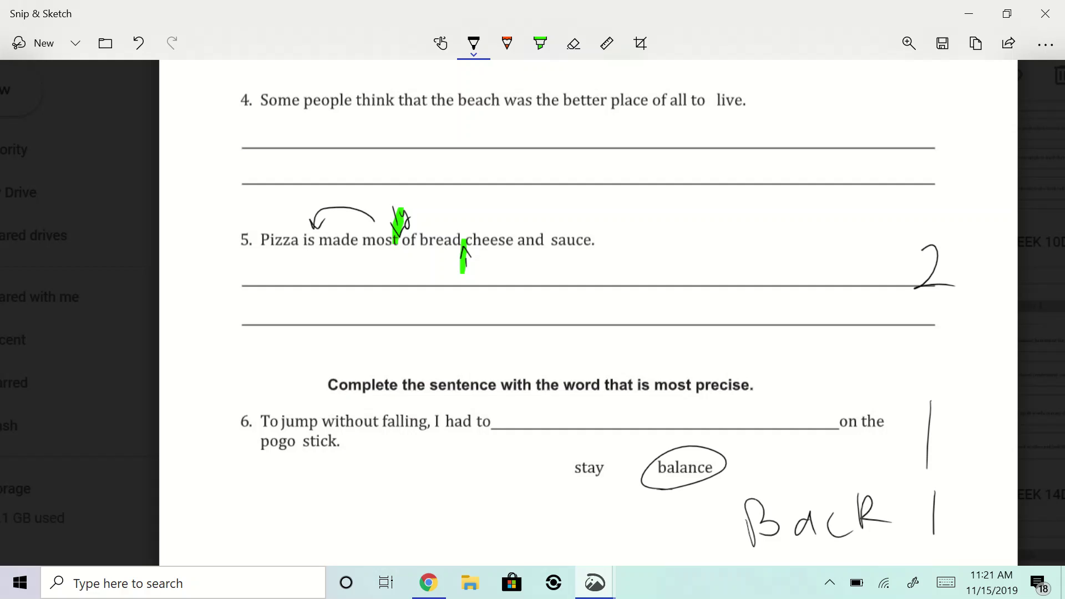